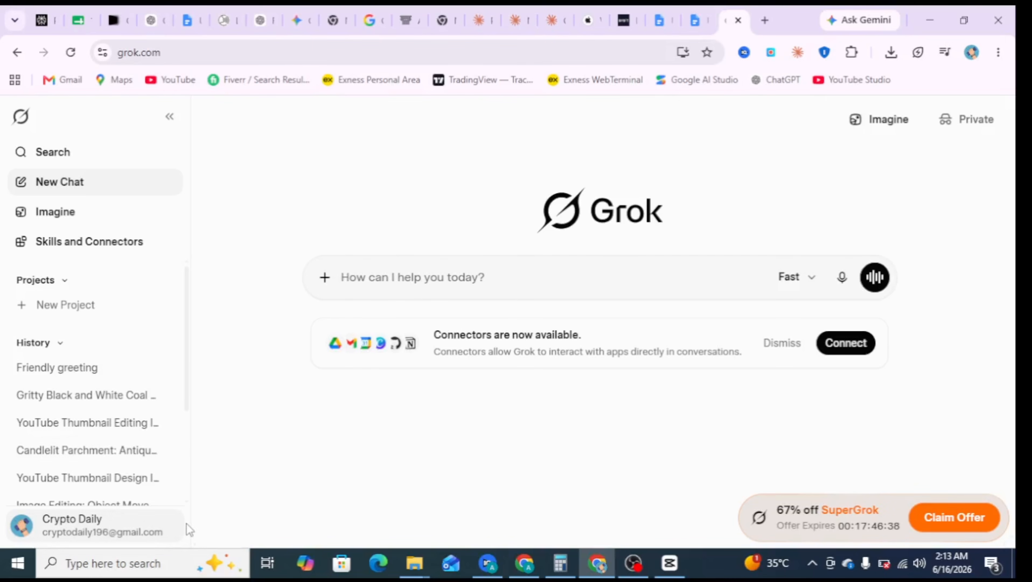
# - Open Grok's Tasks page from the account options and start a new task, ready to enter its instructions
pyautogui.scroll(-3, 97, 406)
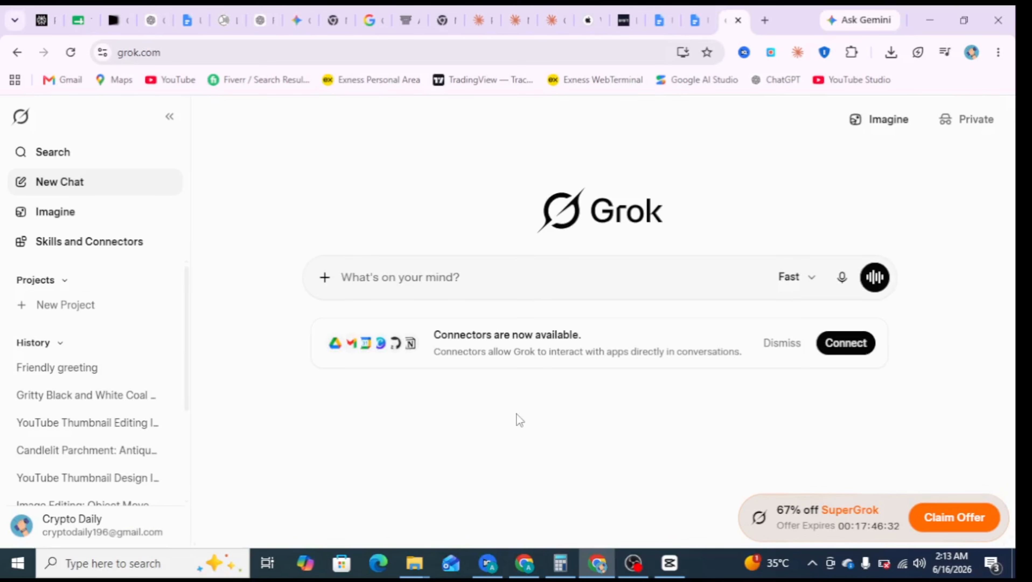
pyautogui.click(143, 520)
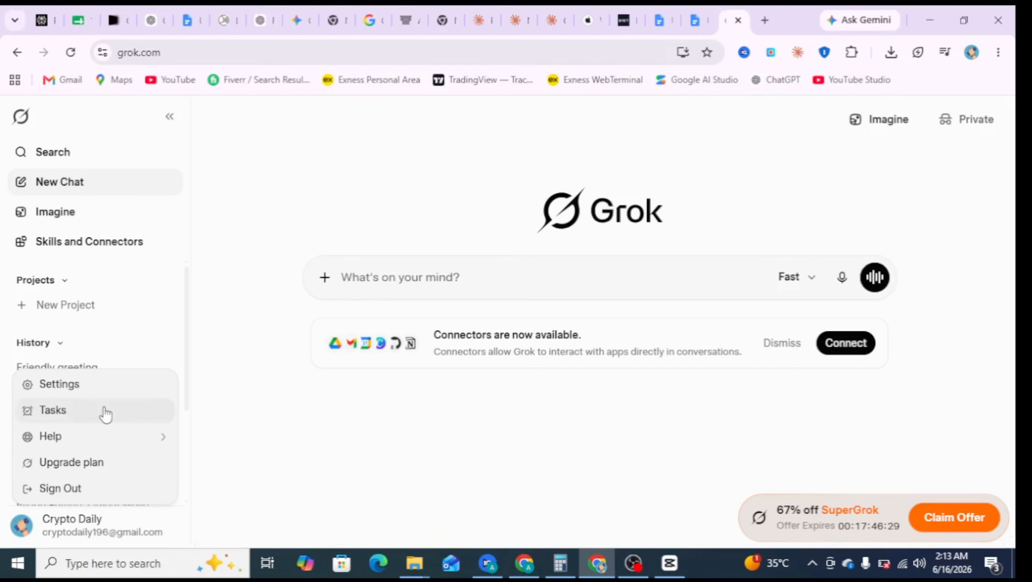
pyautogui.click(155, 410)
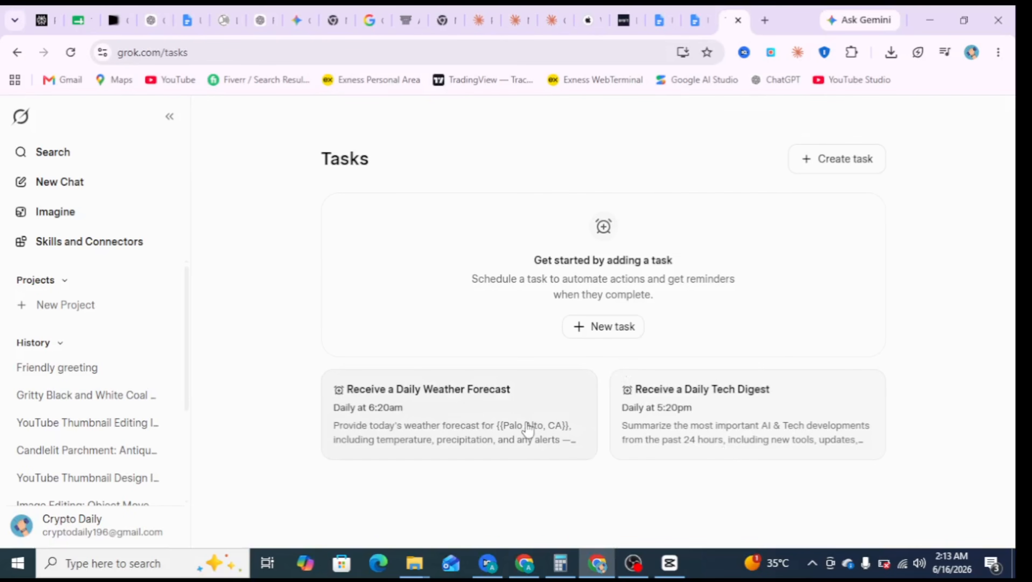
pyautogui.click(623, 332)
pyautogui.click(453, 287)
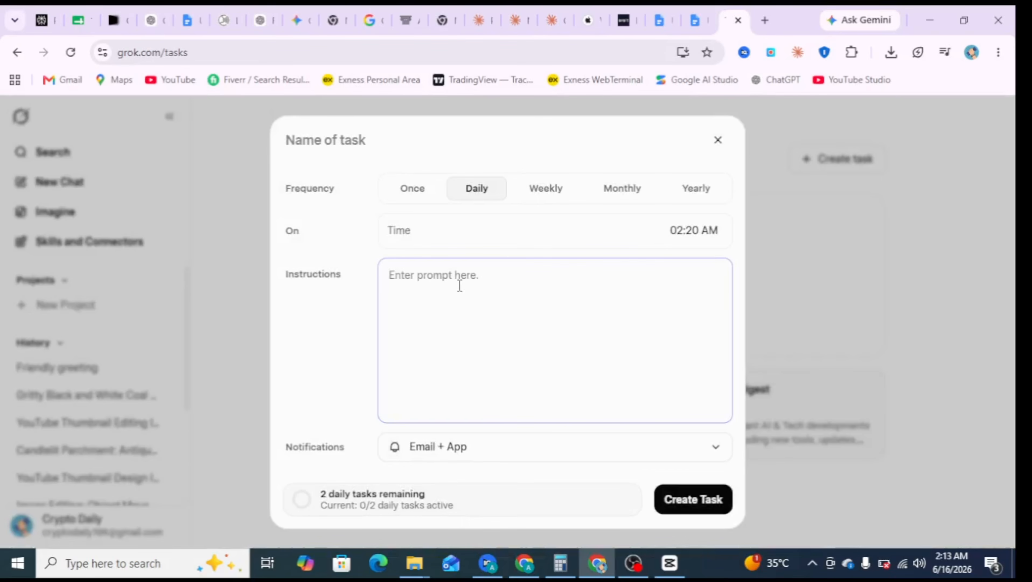
# - Copy "Daily Tech News Roundup or Weekly Competitor Activity Monitor." from the Google Docs document into the Grok task's instructions
pyautogui.click(707, 13)
pyautogui.moveTo(305, 263); pyautogui.dragTo(661, 270)
pyautogui.rightClick(639, 265)
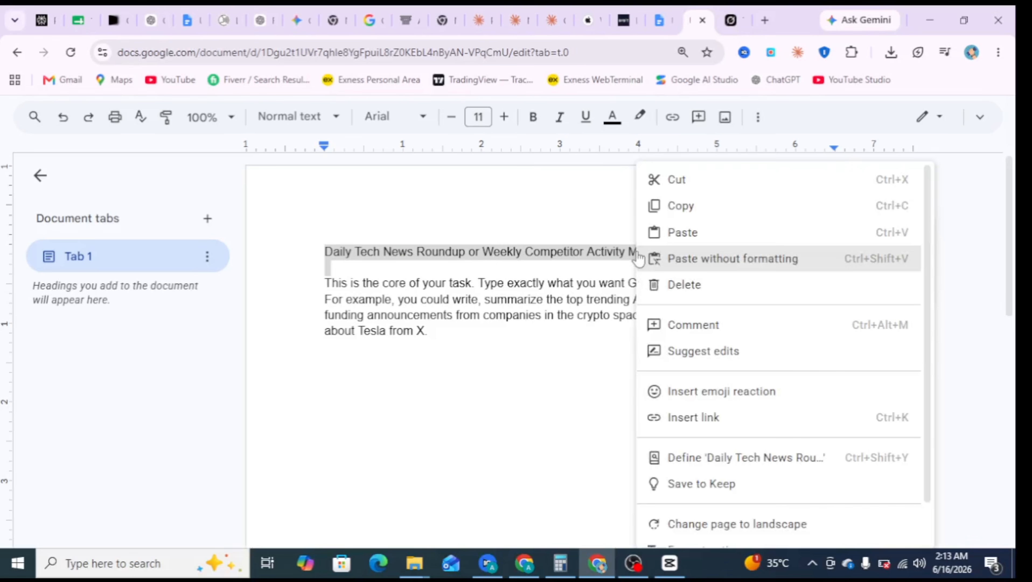
pyautogui.click(661, 207)
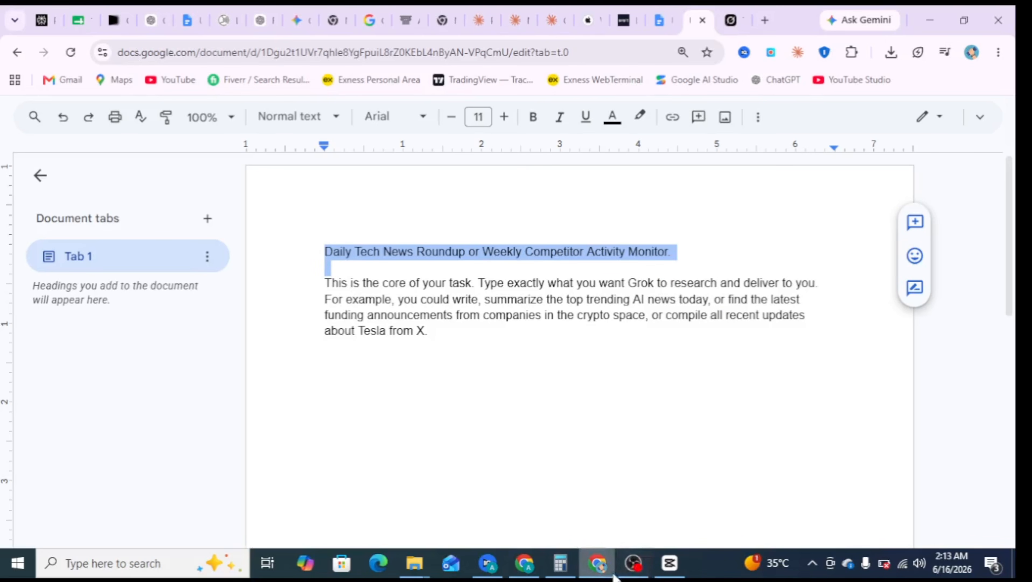
pyautogui.click(731, 20)
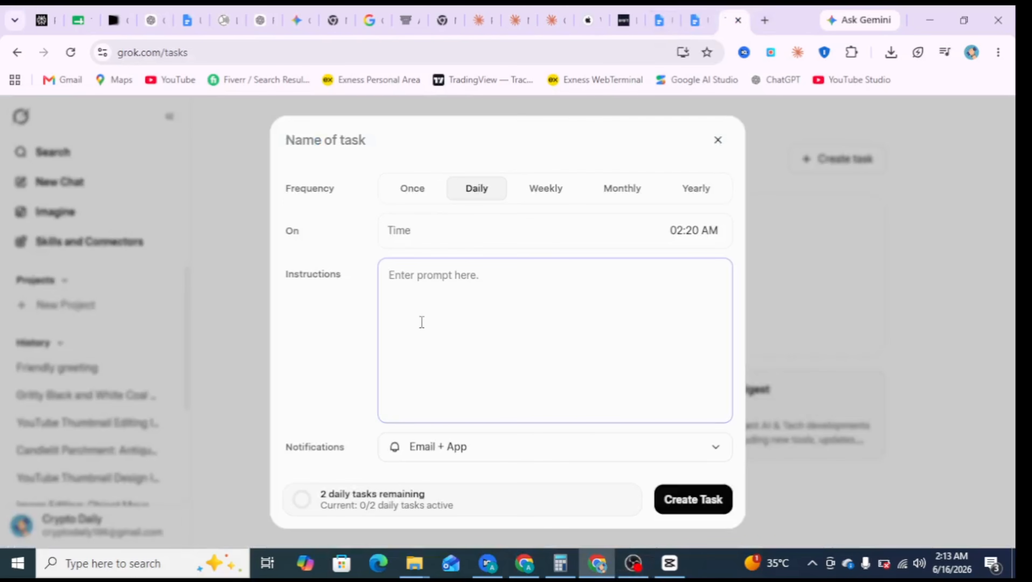
pyautogui.rightClick(436, 227)
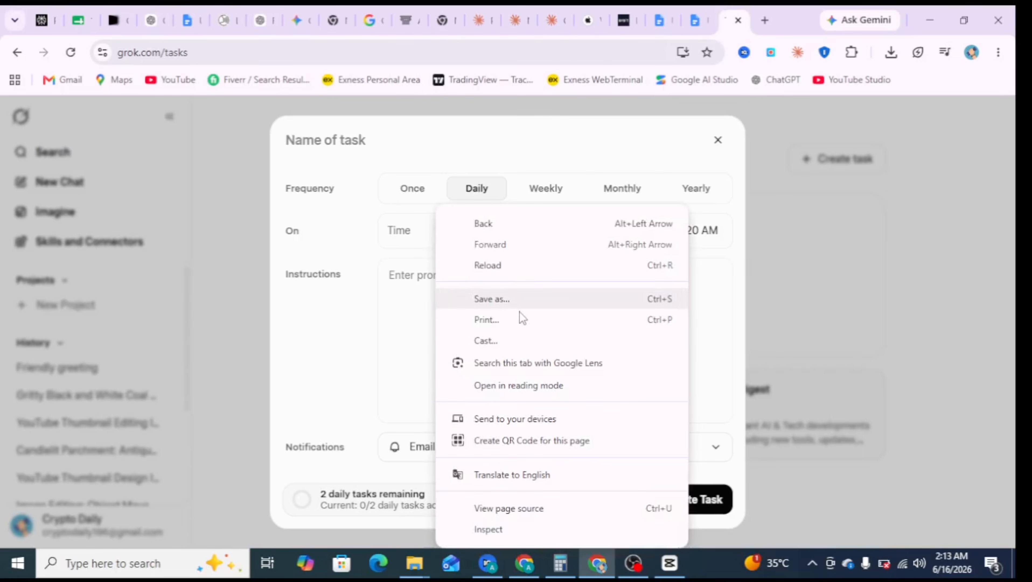
pyautogui.click(428, 289)
pyautogui.rightClick(419, 292)
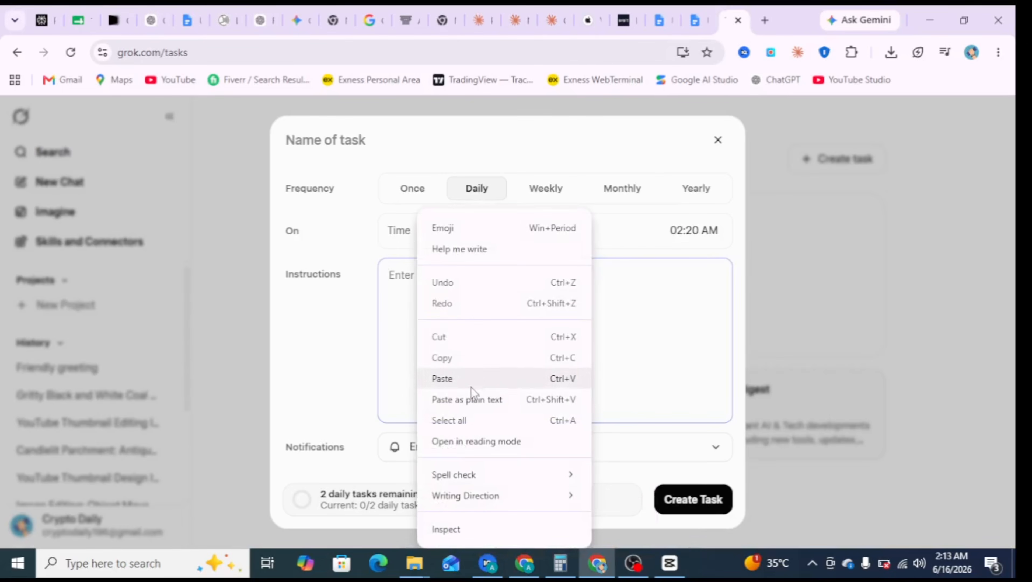
pyautogui.click(479, 373)
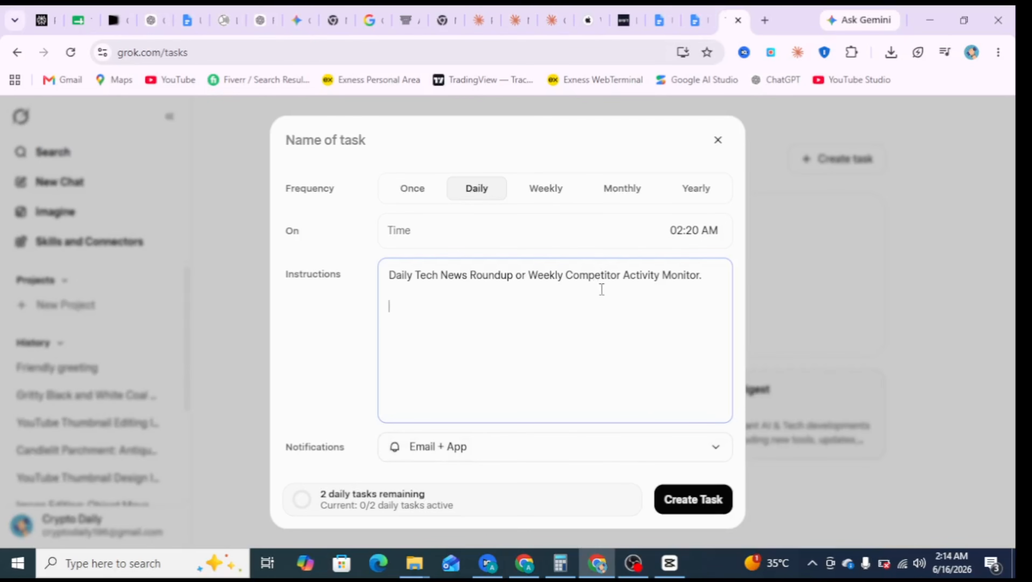
# - Delete the pasted line from the task's instructions and paste the same copied line in again
pyautogui.click(427, 233)
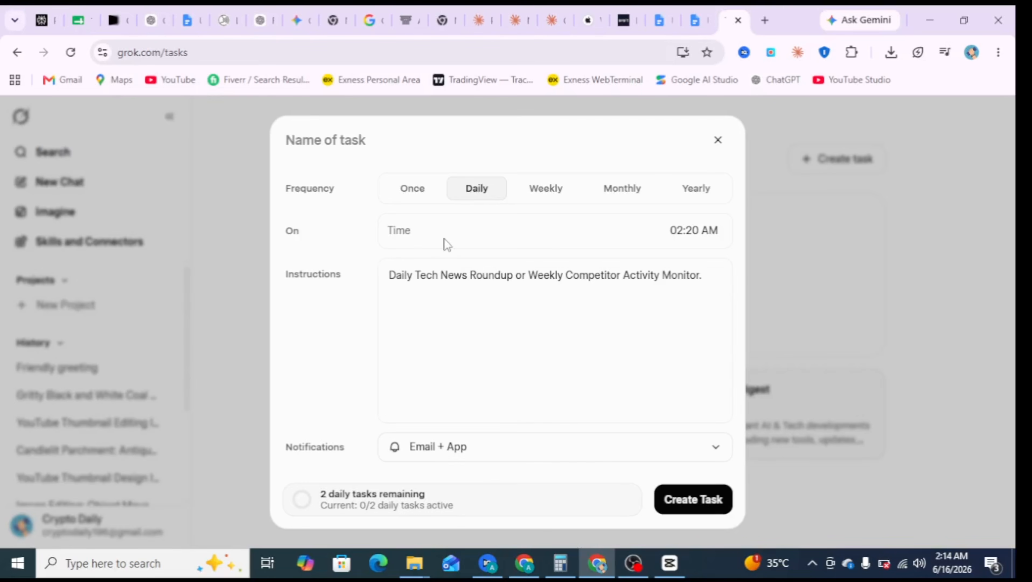
pyautogui.rightClick(436, 229)
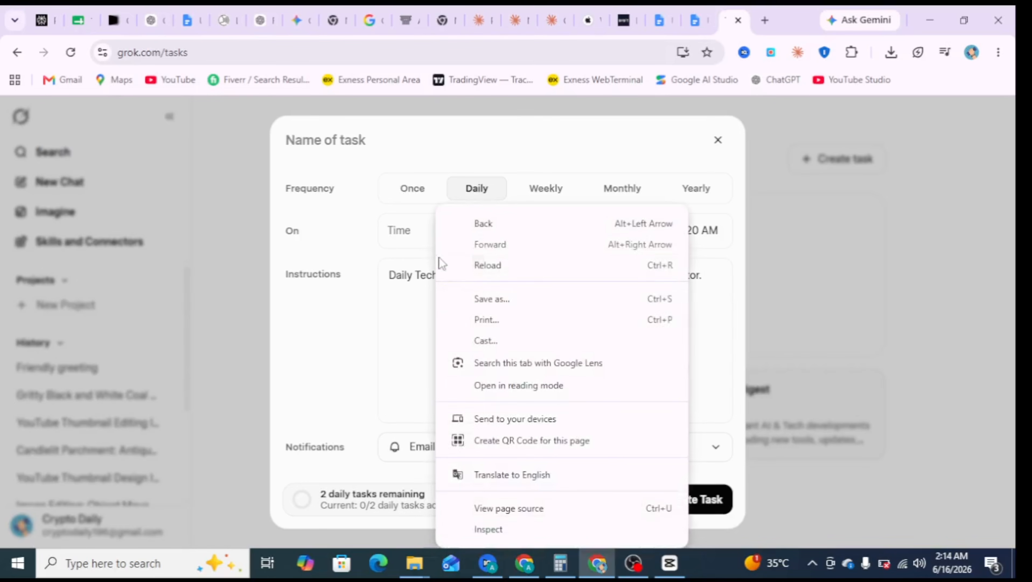
pyautogui.click(411, 237)
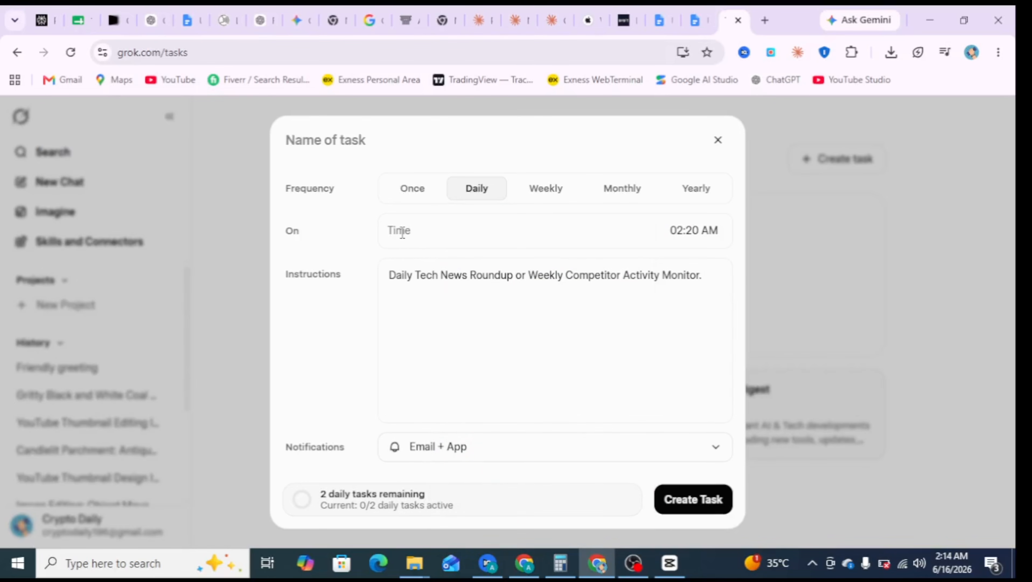
pyautogui.rightClick(403, 232)
pyautogui.click(387, 288)
pyautogui.moveTo(704, 292); pyautogui.dragTo(360, 268)
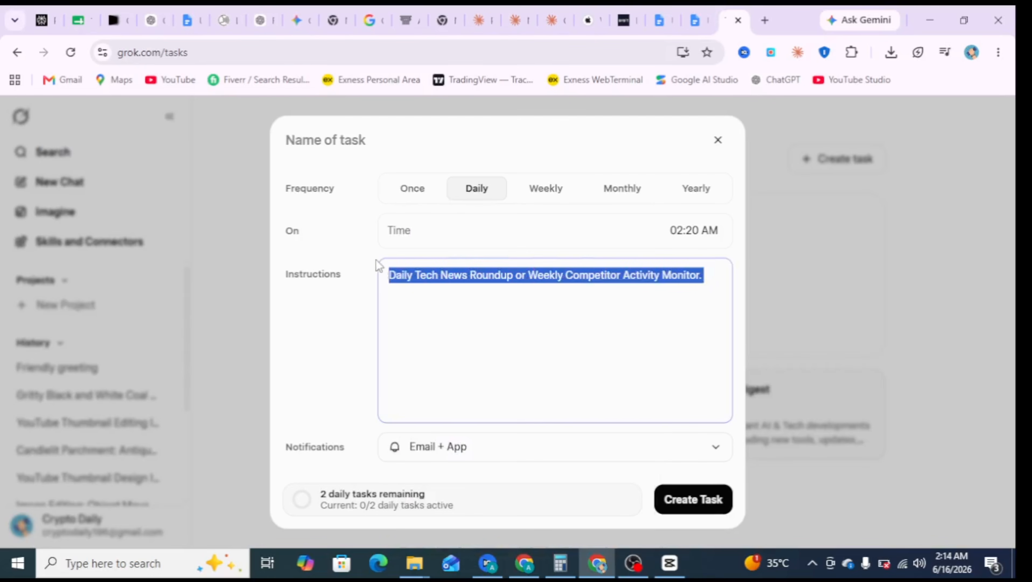
pyautogui.press('BackSpace')
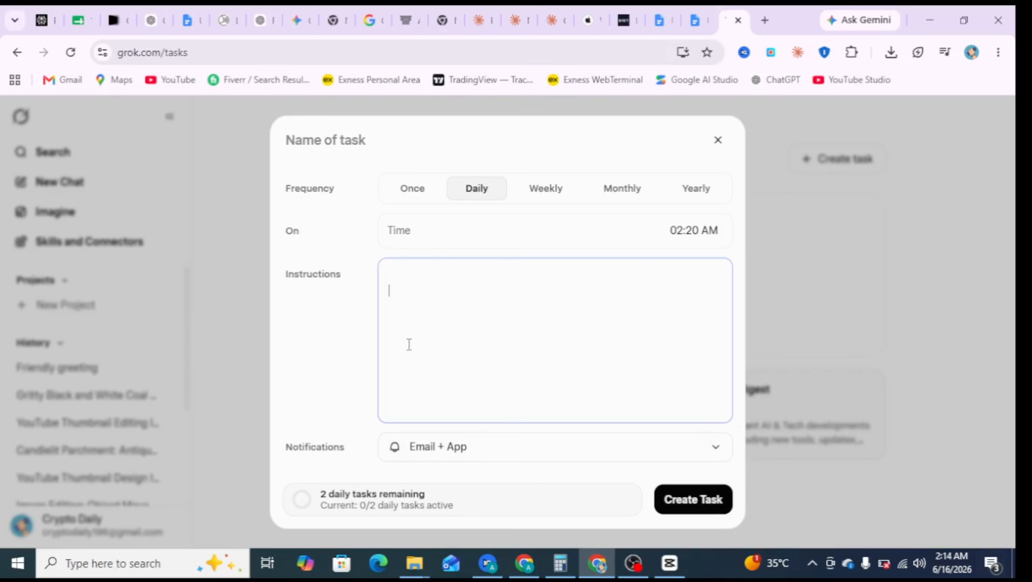
pyautogui.rightClick(462, 295)
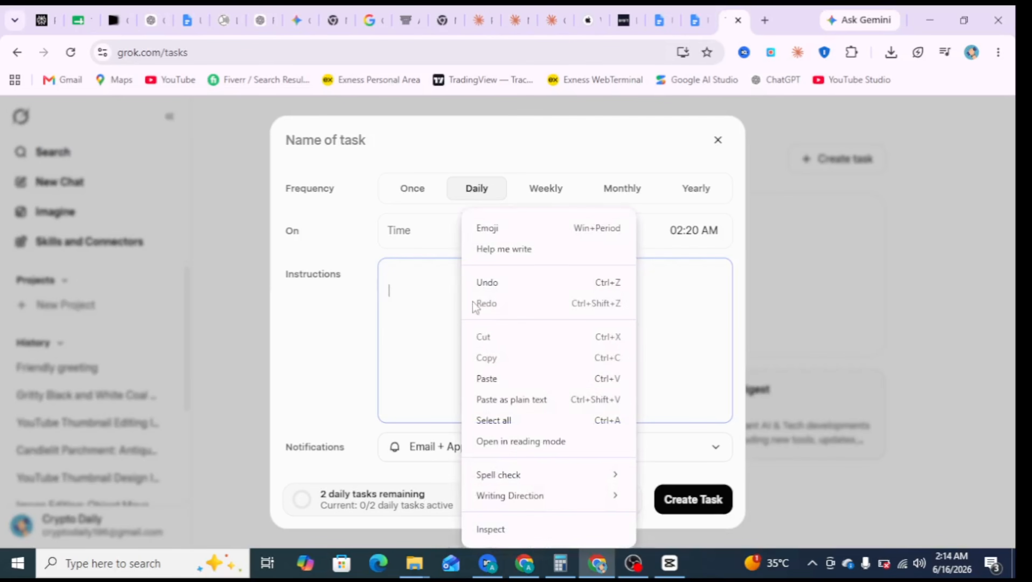
pyautogui.click(495, 373)
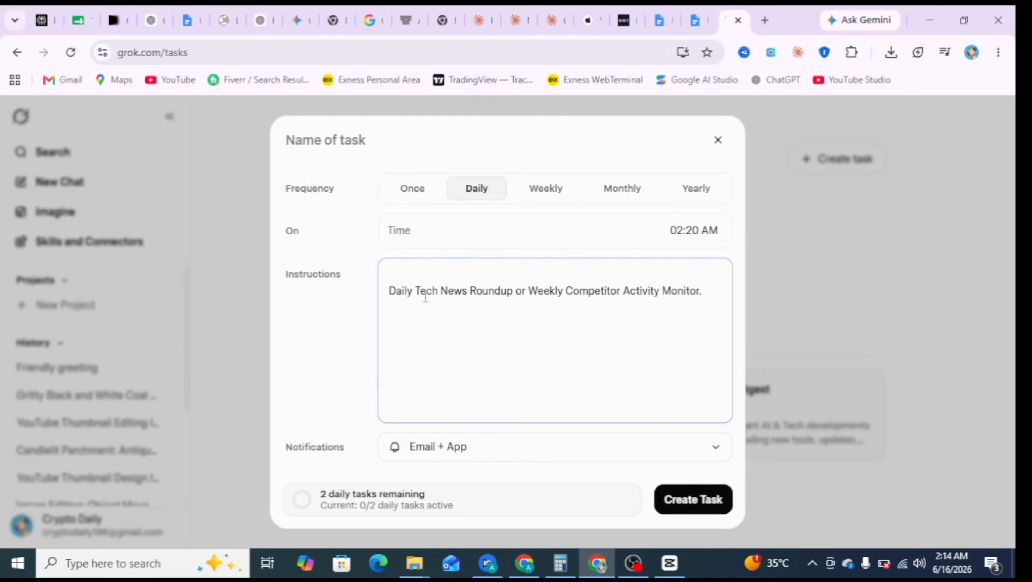
# - Clear all text from the new task's instructions
pyautogui.moveTo(393, 282); pyautogui.dragTo(876, 332)
pyautogui.press('BackSpace')
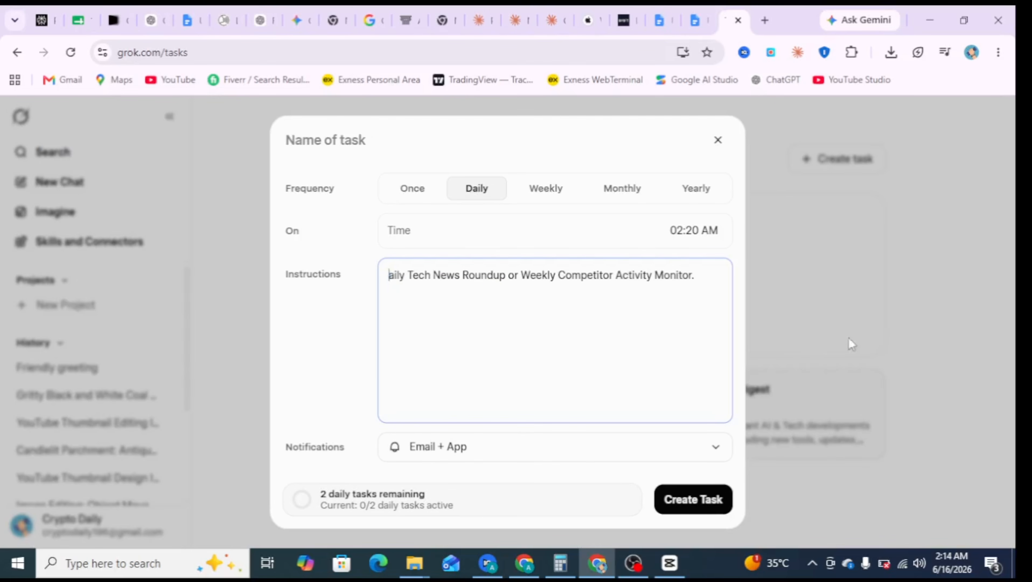
pyautogui.hotkey('ctrl', 'a')
pyautogui.press('BackSpace')
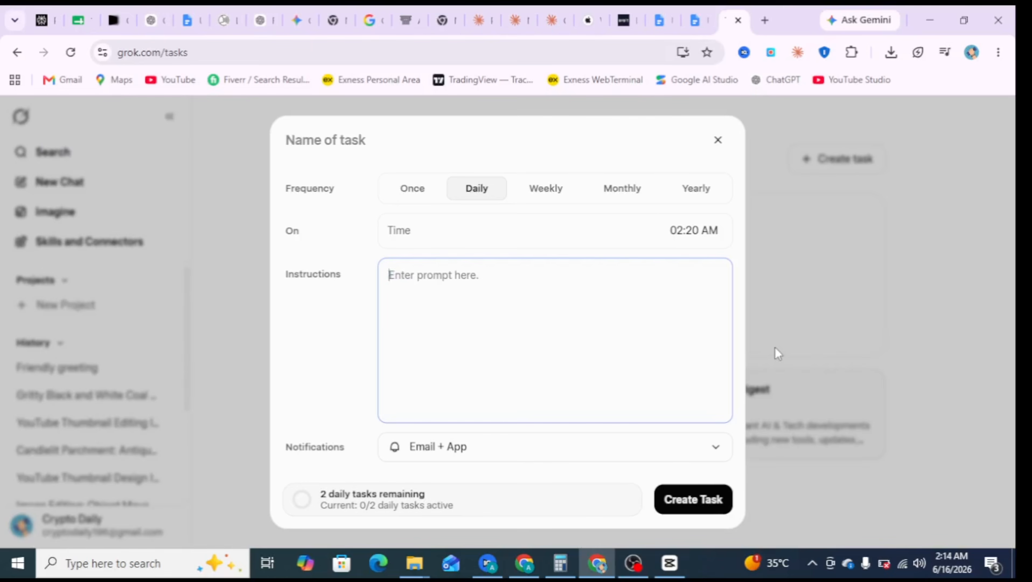
# - Switch to the Google Docs document and copy the text from "summarize the top trending AI news today" through "about Tesla from X."
pyautogui.click(689, 18)
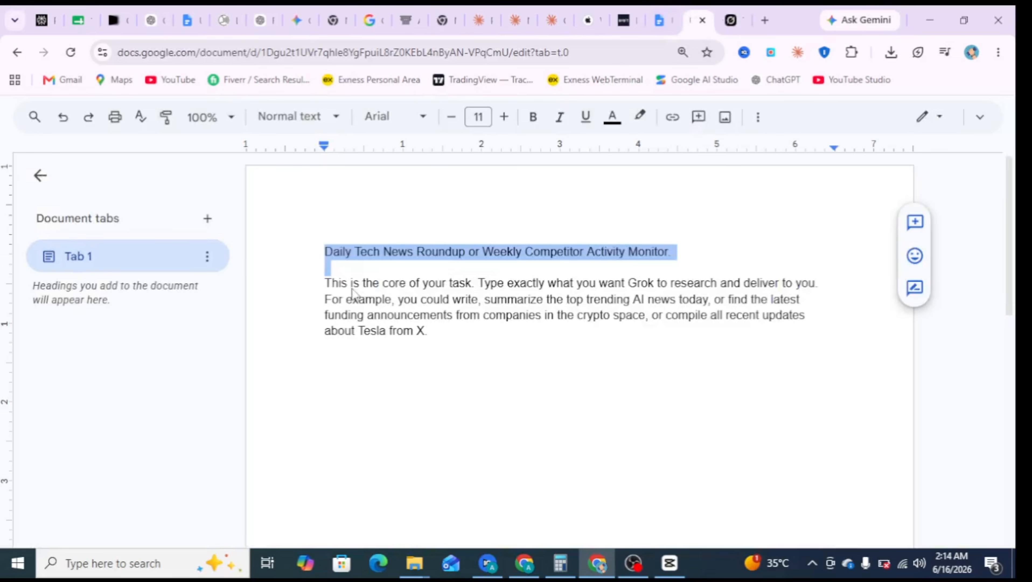
pyautogui.moveTo(325, 283); pyautogui.dragTo(562, 342)
pyautogui.rightClick(516, 309)
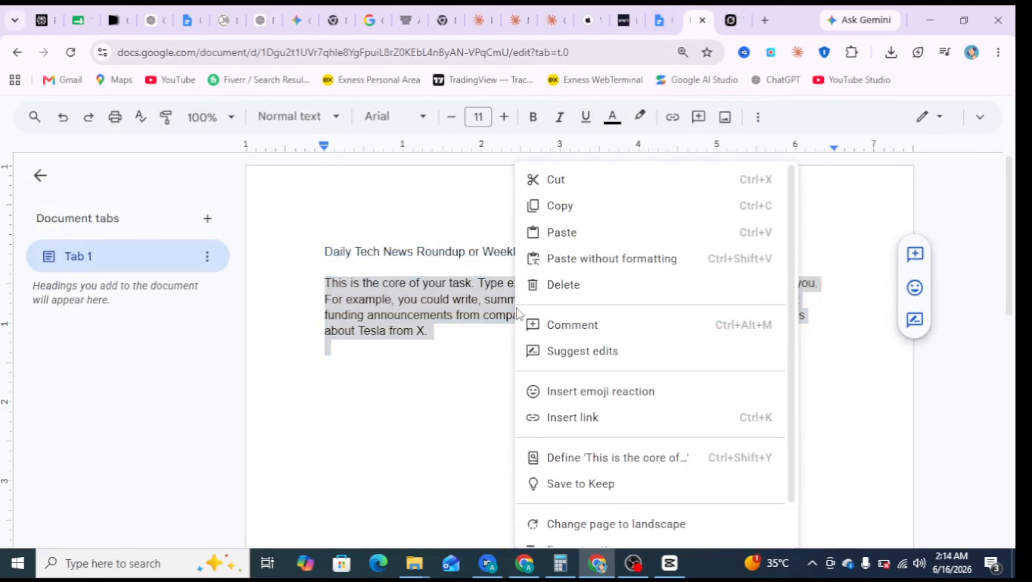
pyautogui.click(561, 205)
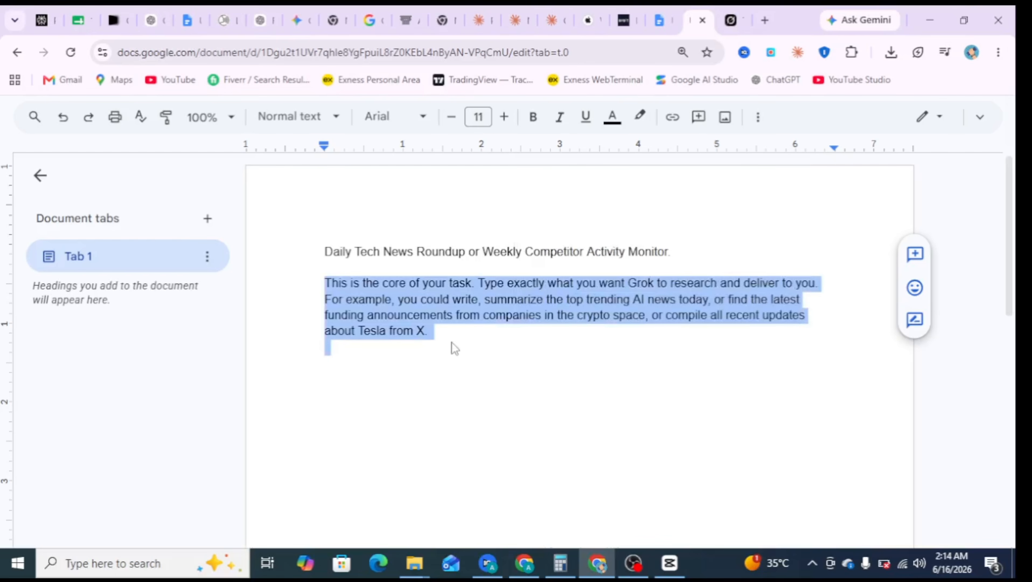
pyautogui.click(476, 344)
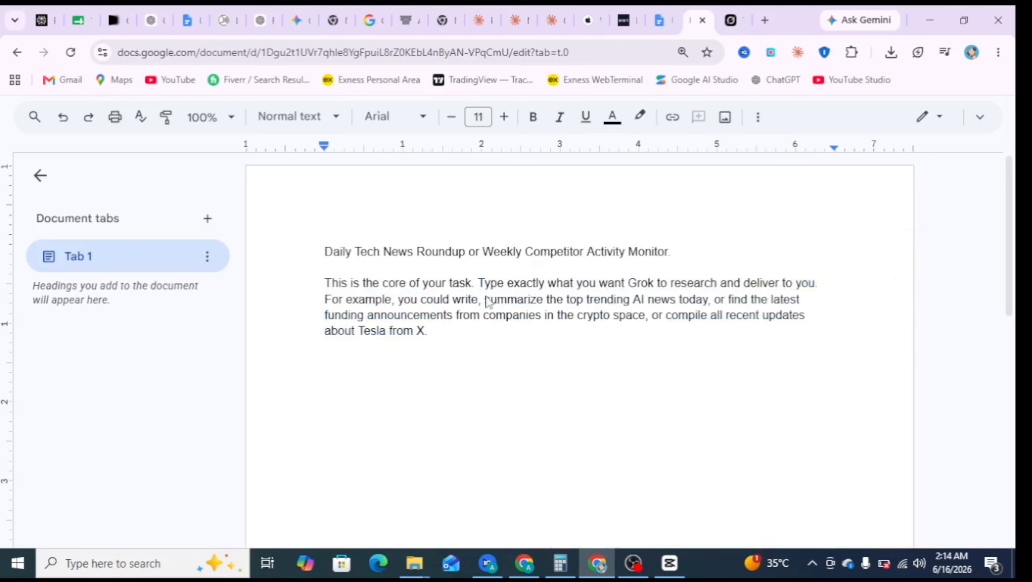
pyautogui.moveTo(485, 299); pyautogui.dragTo(537, 350)
pyautogui.rightClick(509, 325)
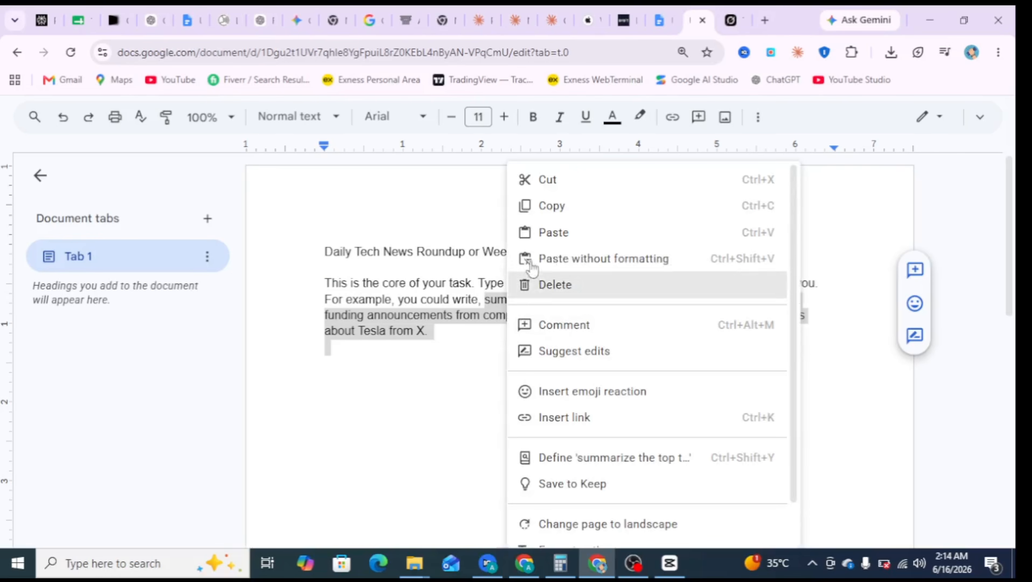
pyautogui.click(519, 206)
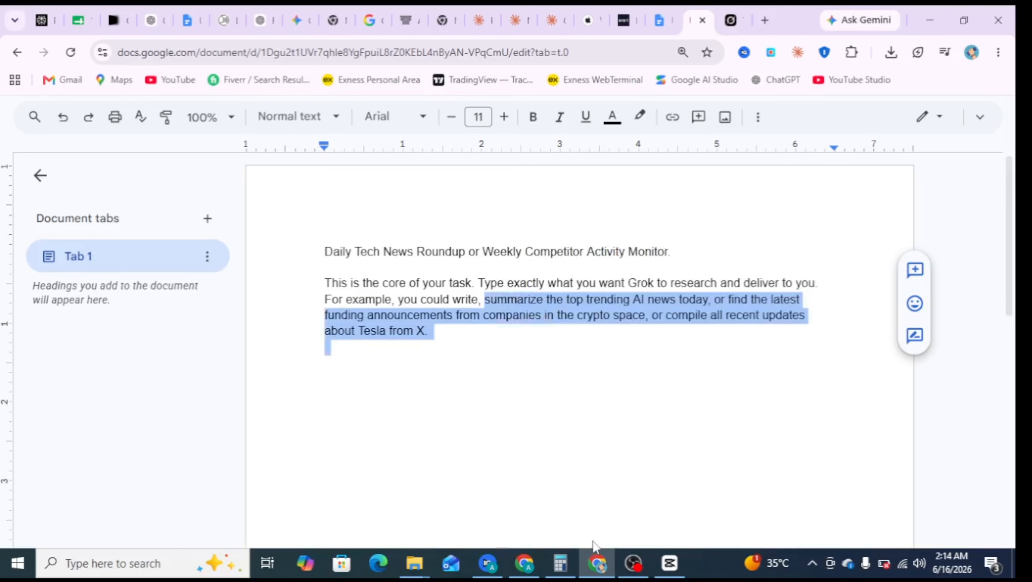
# - Return to Grok and paste the copied AI news, crypto funding and Tesla prompt into the task's instructions
pyautogui.click(733, 21)
pyautogui.rightClick(469, 345)
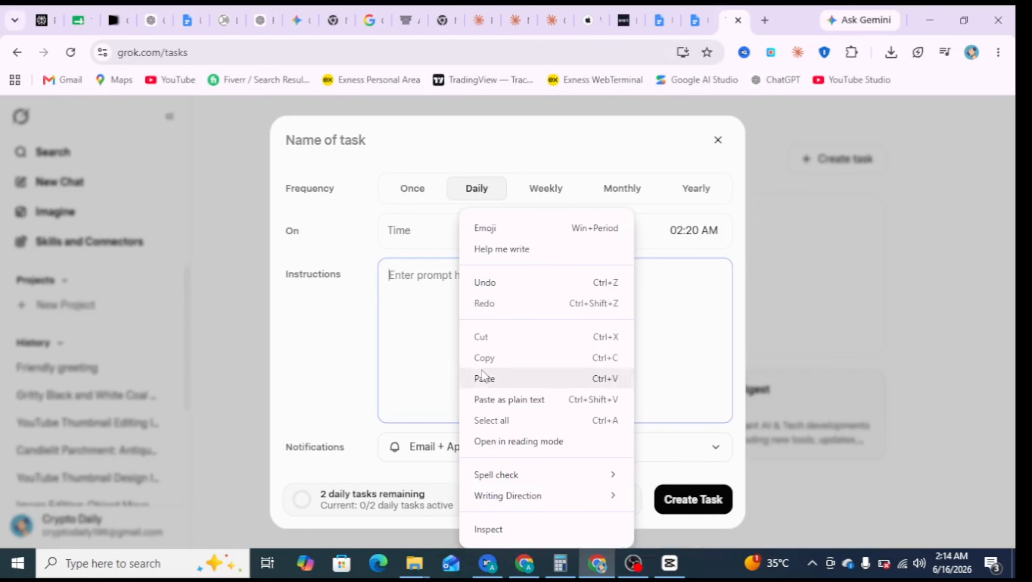
pyautogui.click(481, 378)
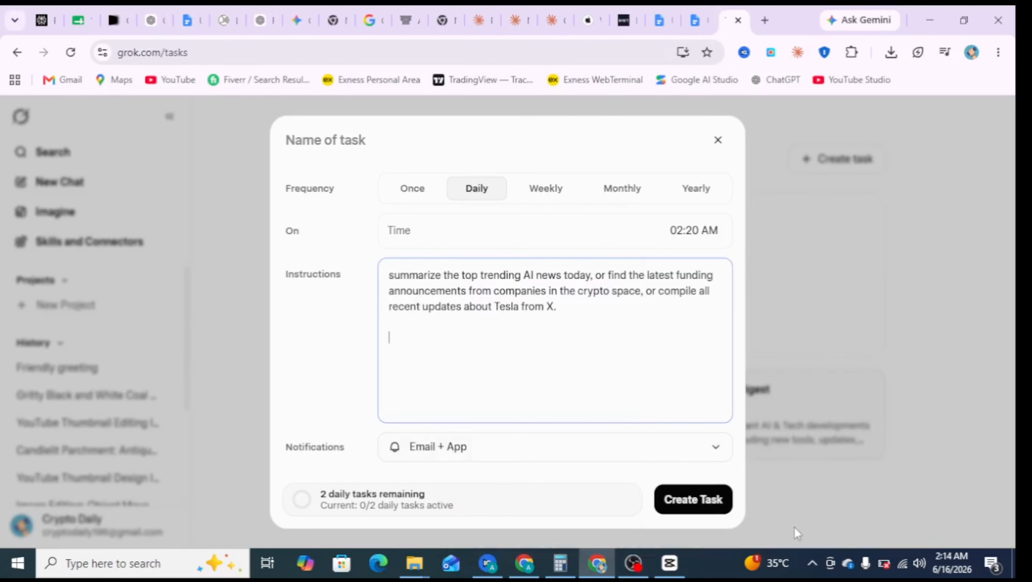
# - Create the daily 02:20 AM task with Email + App notifications, then run a test of it and close its details
pyautogui.click(705, 501)
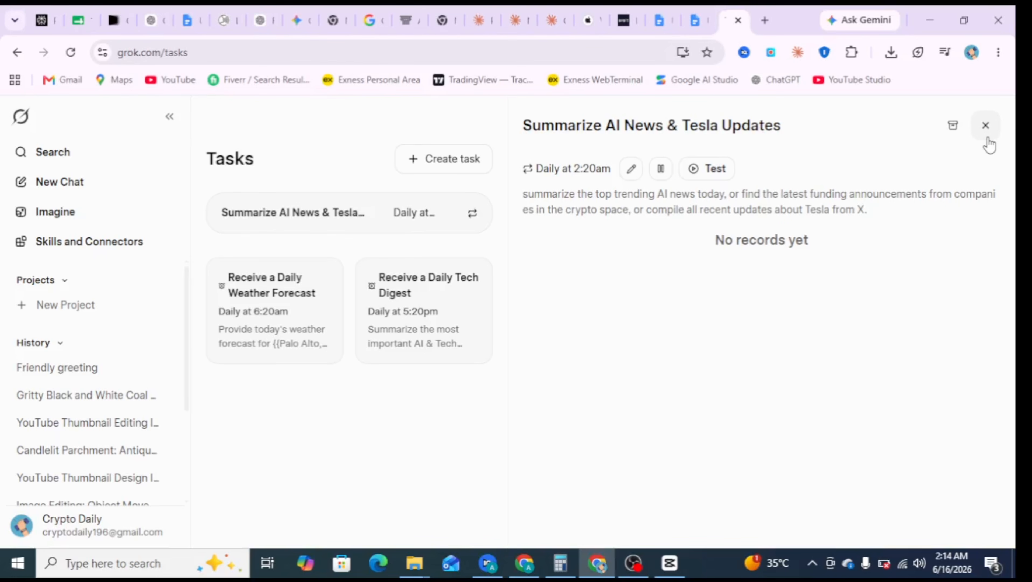
pyautogui.click(712, 176)
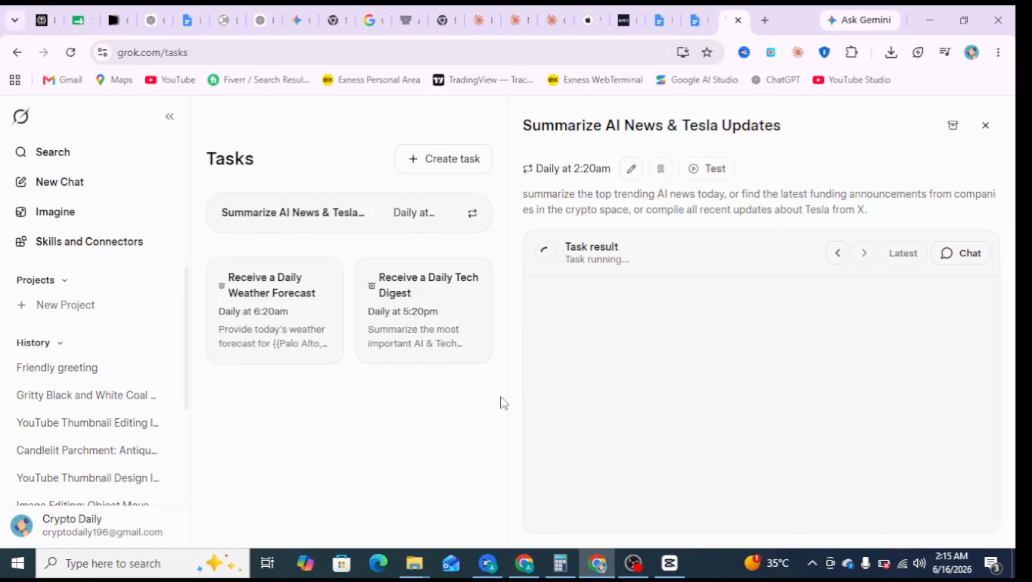
pyautogui.click(983, 125)
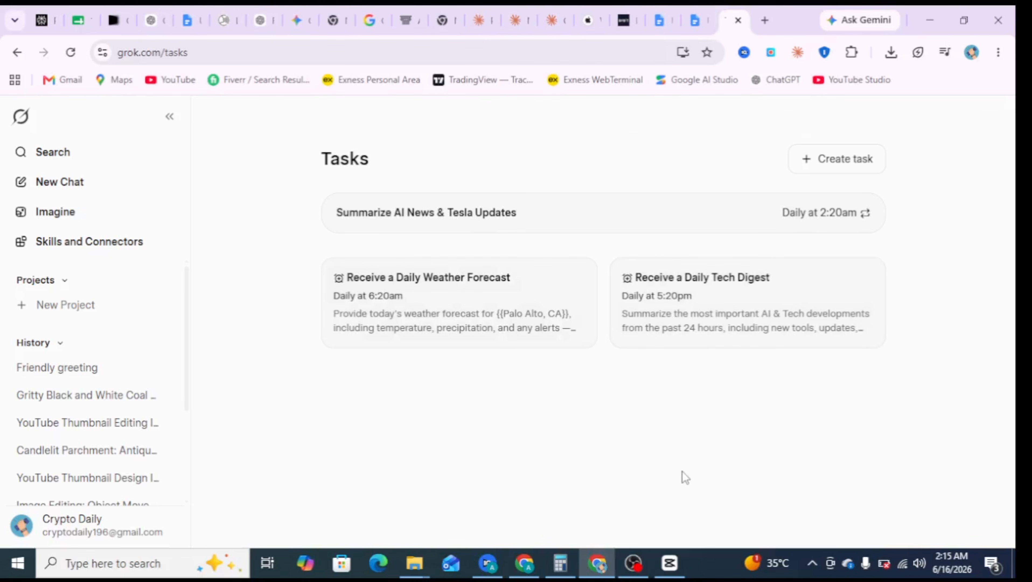
# - View the SuperGrok and SuperGrok Heavy upgrade plans with their prices and features, and return to the Tasks page
pyautogui.click(138, 526)
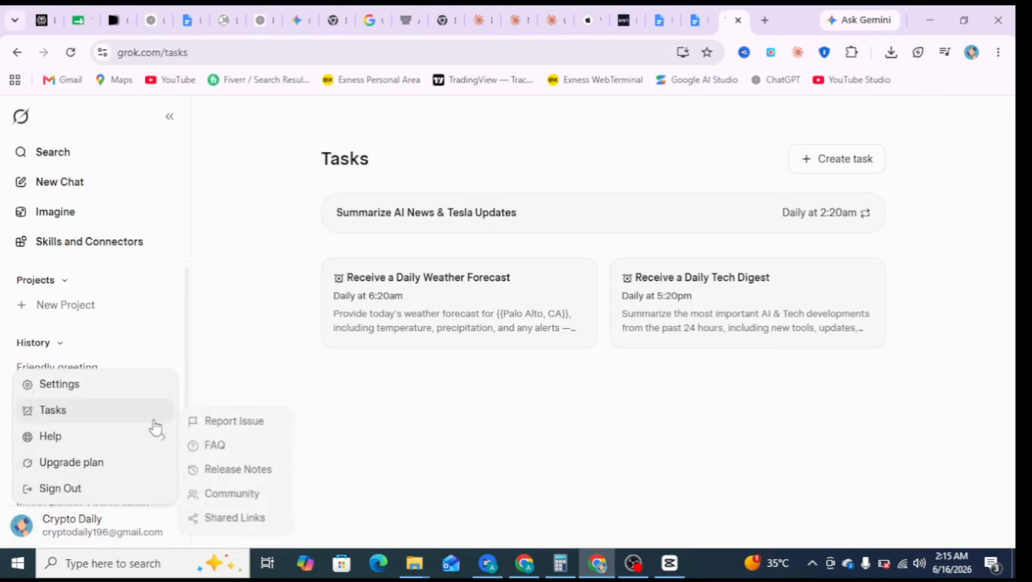
pyautogui.moveTo(172, 450)
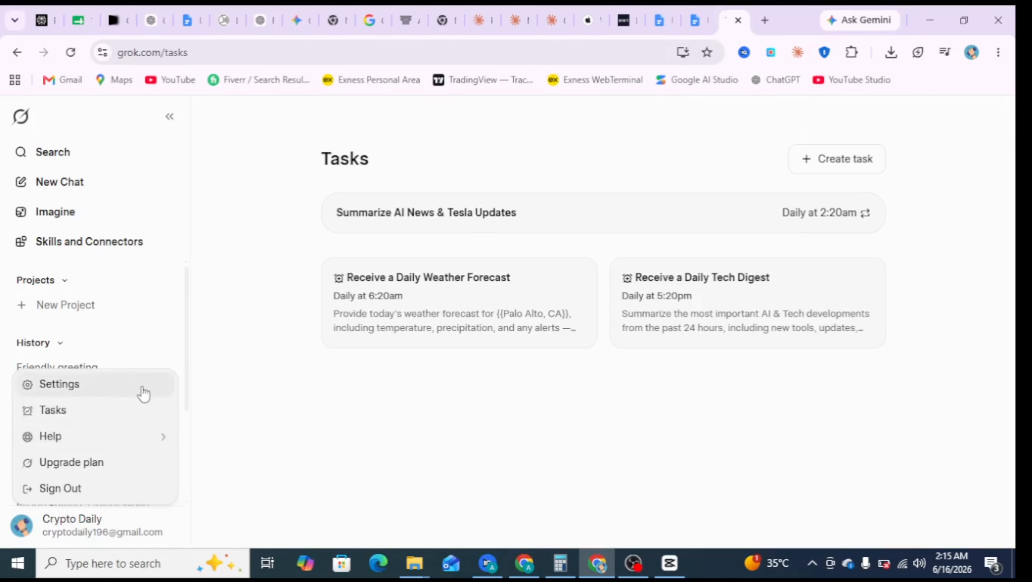
pyautogui.click(153, 465)
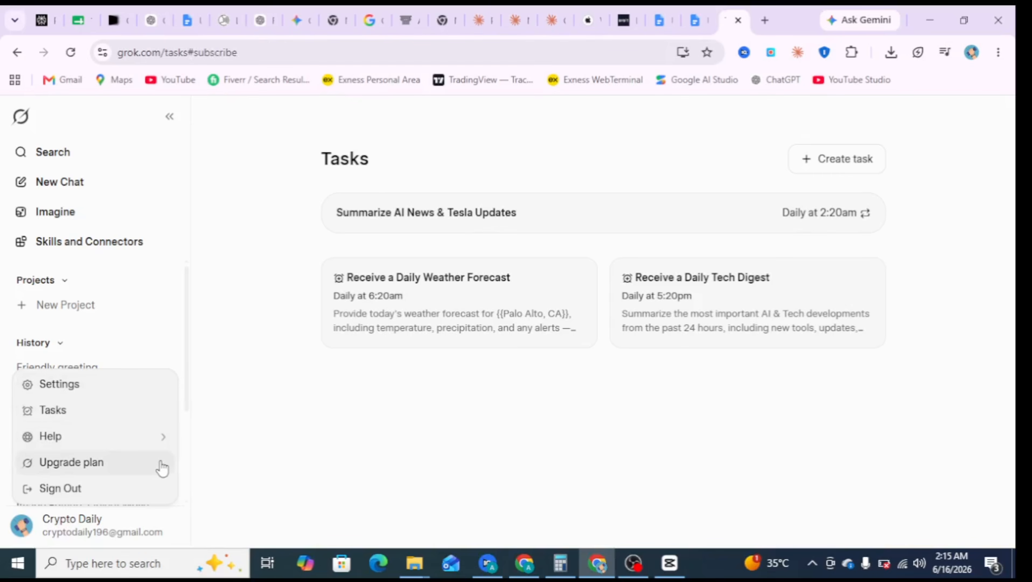
pyautogui.scroll(-4, 262, 394)
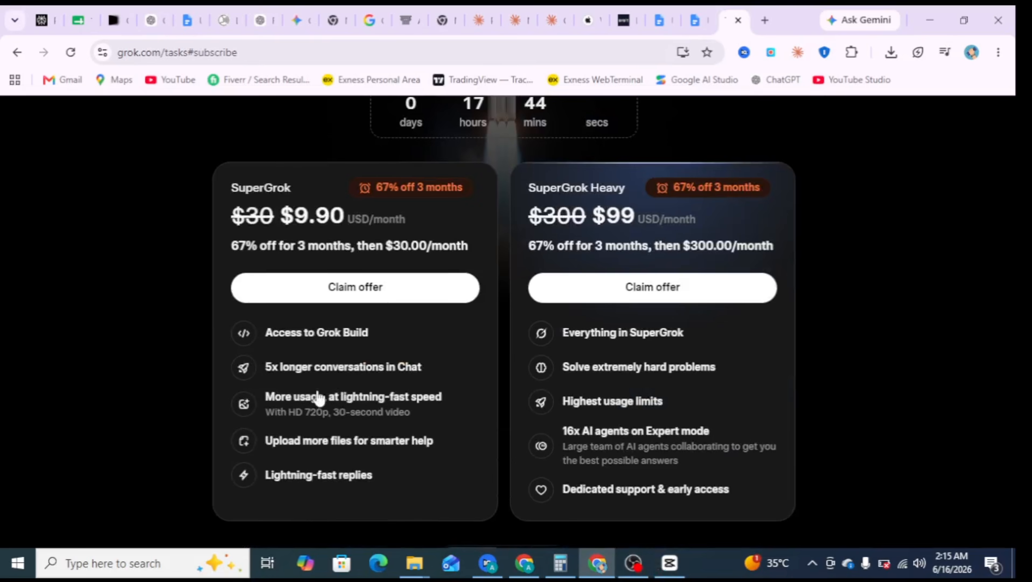
pyautogui.scroll(4, 318, 397)
pyautogui.press('Escape')
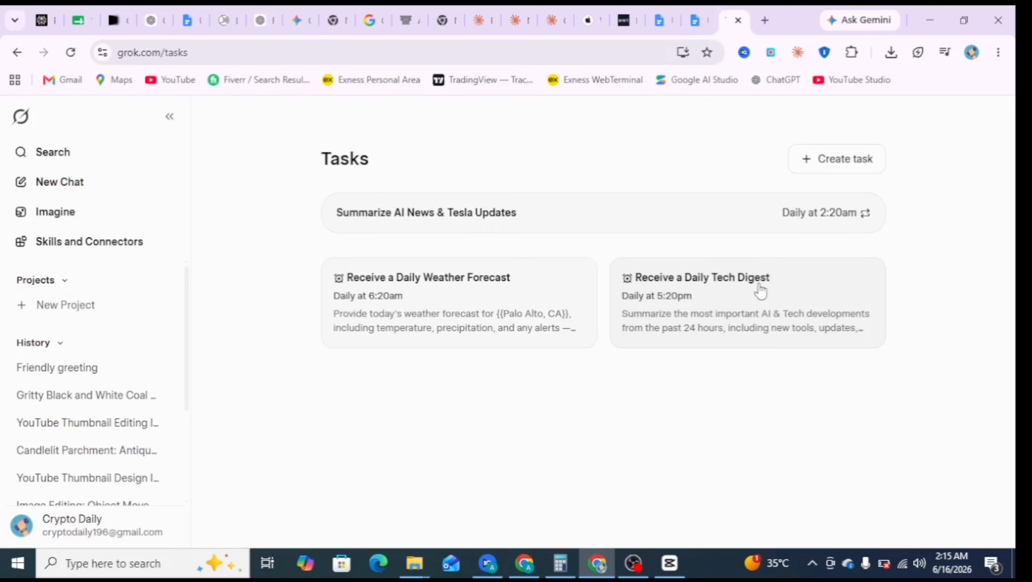
# - Open the Summarize AI News & Tesla Updates task, read its test result on AI news, crypto funding and Tesla, and close the details
pyautogui.moveTo(842, 218)
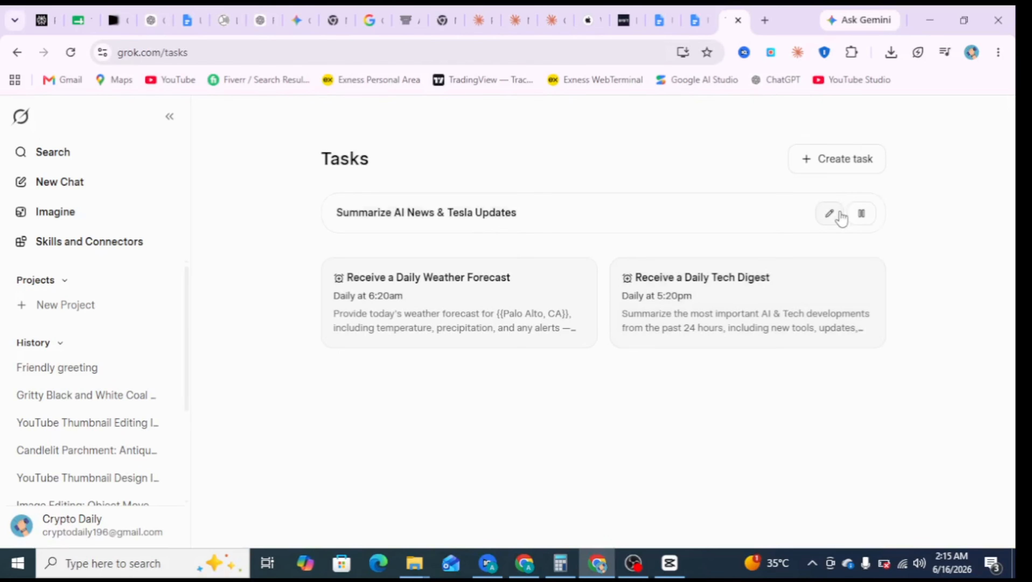
pyautogui.click(797, 221)
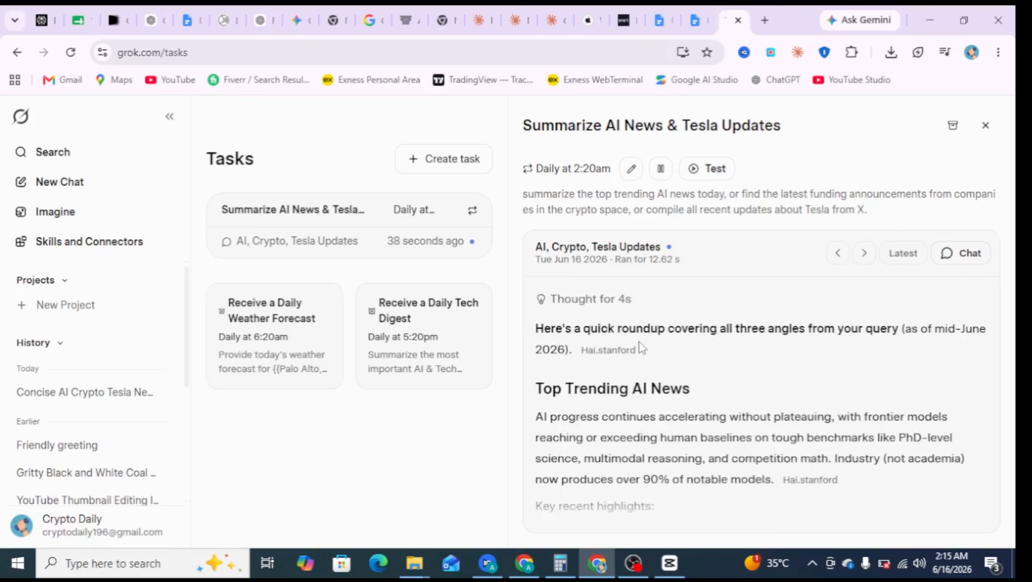
pyautogui.moveTo(613, 354)
pyautogui.scroll(-2, 576, 366)
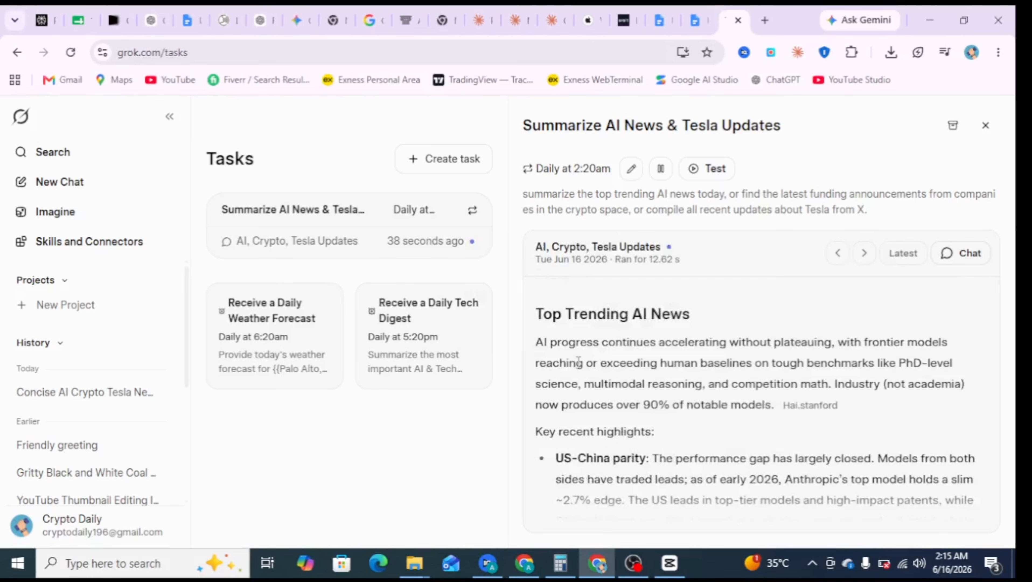
pyautogui.scroll(-4, 587, 359)
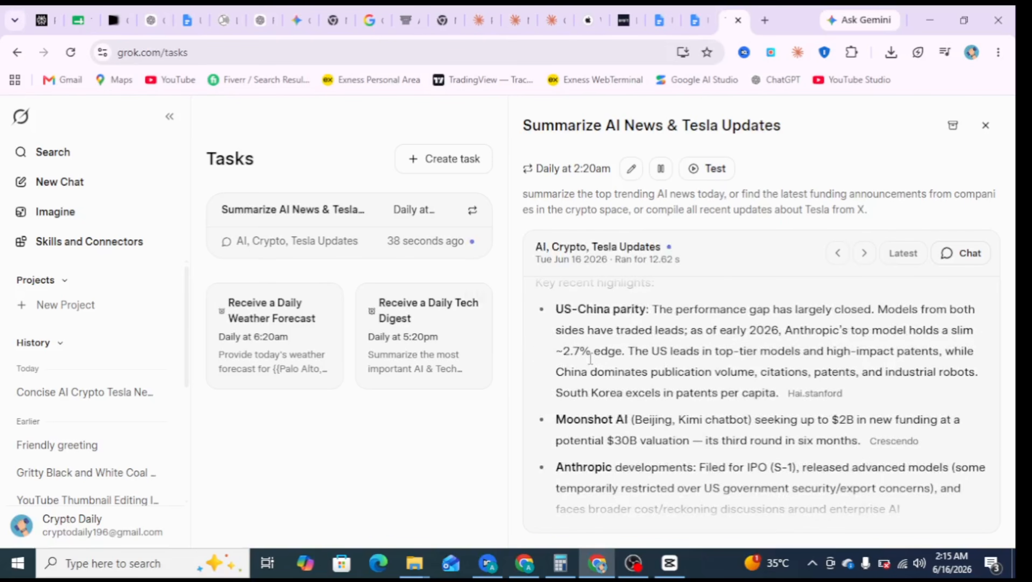
pyautogui.scroll(-2, 604, 354)
pyautogui.scroll(2, 610, 356)
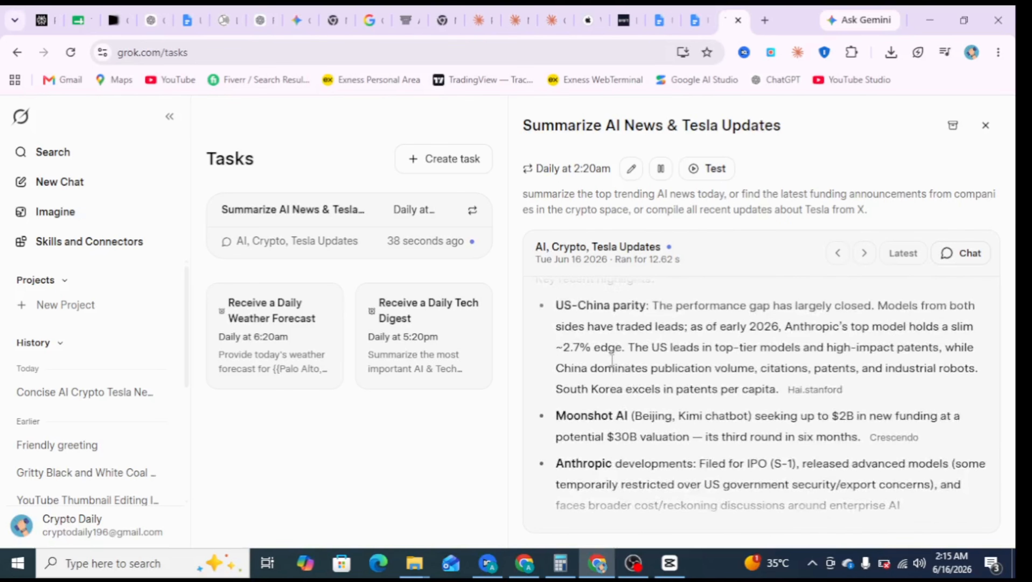
pyautogui.scroll(2, 619, 357)
pyautogui.scroll(-6, 619, 358)
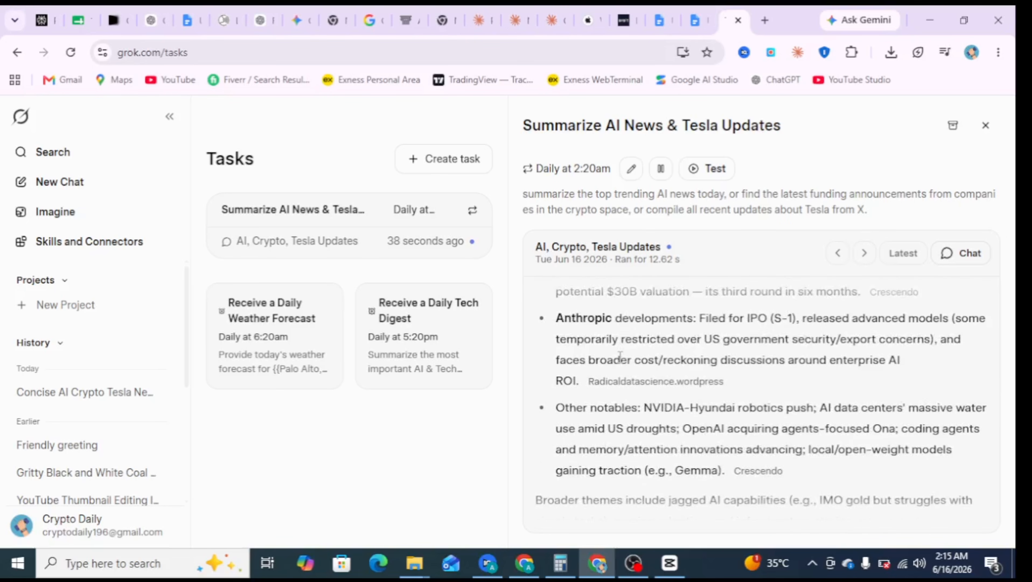
pyautogui.scroll(-10, 620, 355)
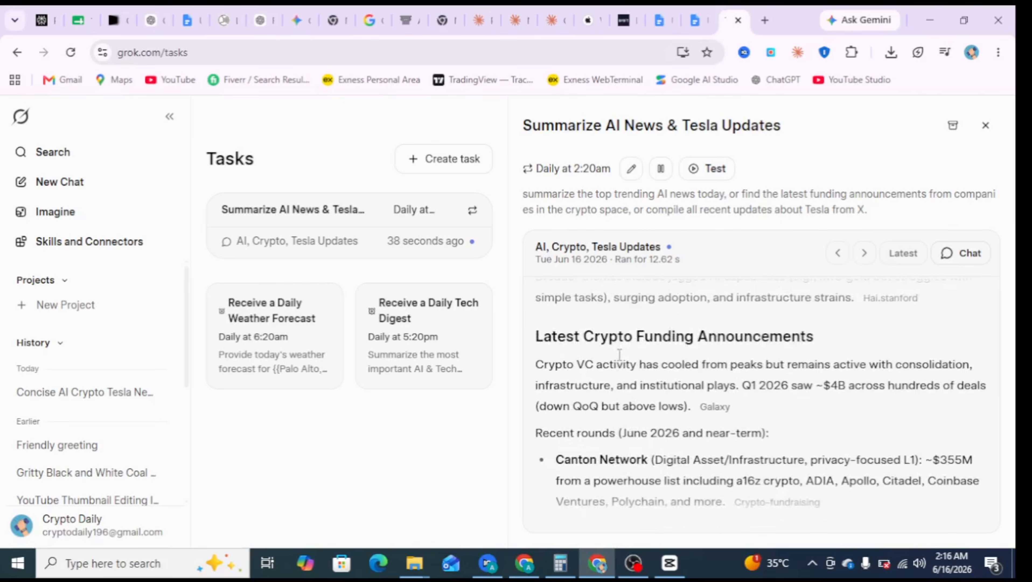
pyautogui.scroll(-10, 619, 358)
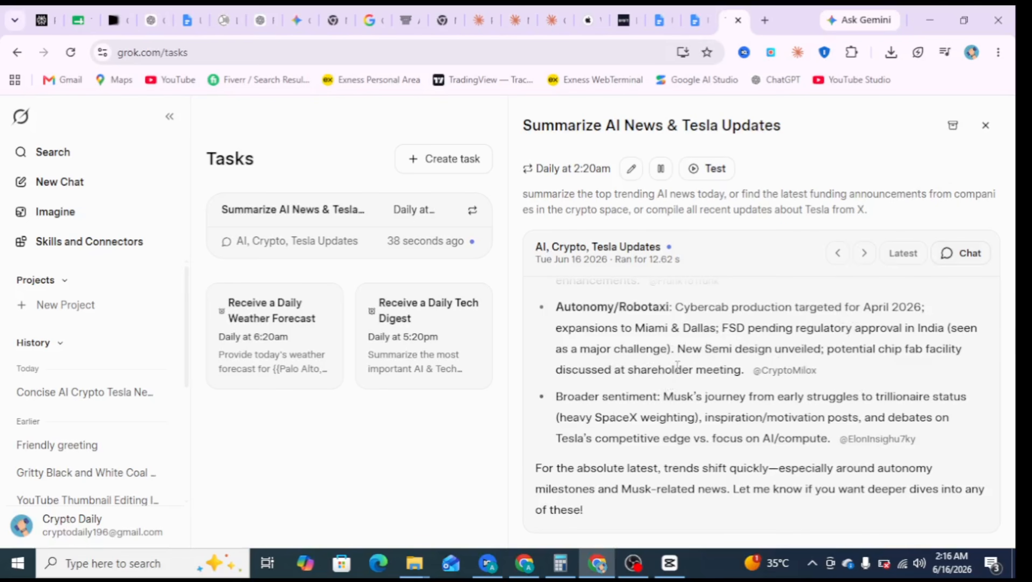
pyautogui.scroll(5, 693, 357)
pyautogui.scroll(5, 693, 357)
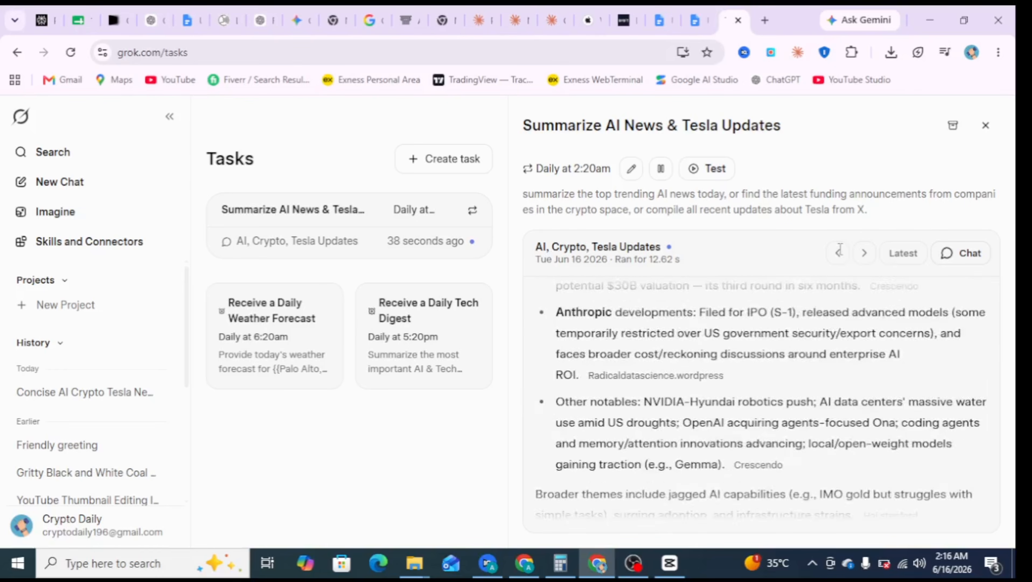
pyautogui.click(986, 127)
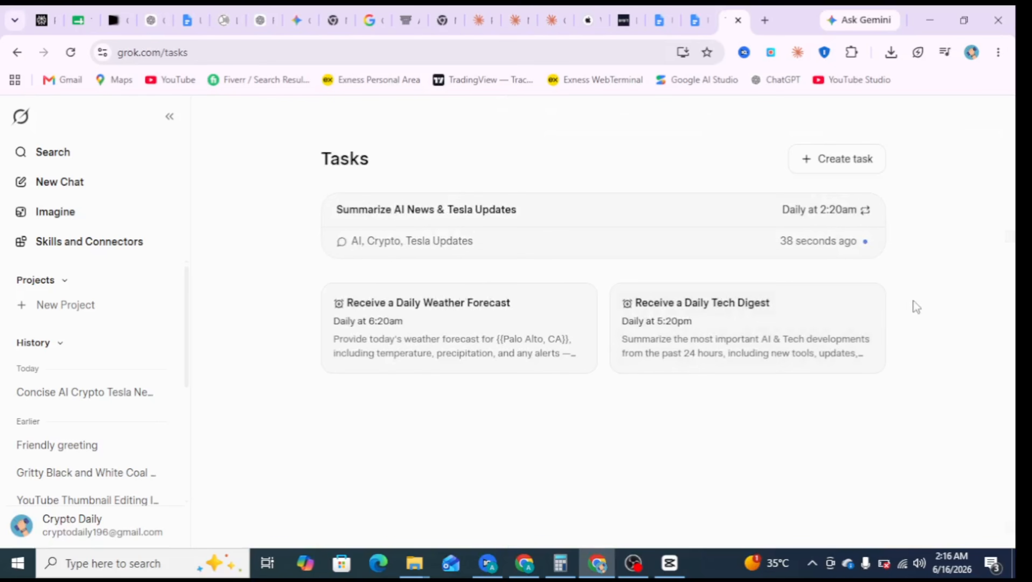
# - Reopen the AI, Crypto, Tesla Updates run to review its output once more, and return to the Tasks list
pyautogui.click(650, 252)
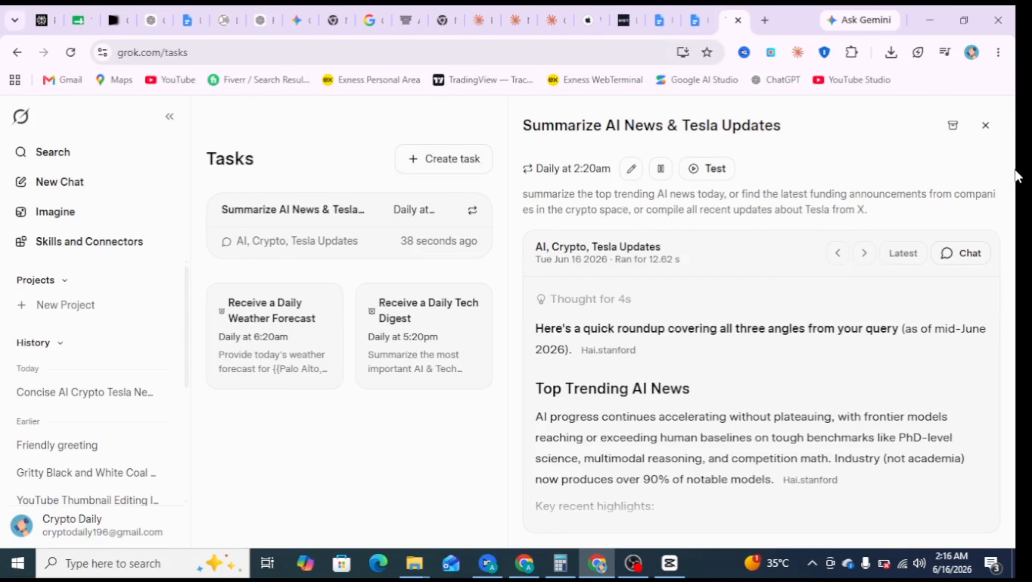
pyautogui.click(987, 127)
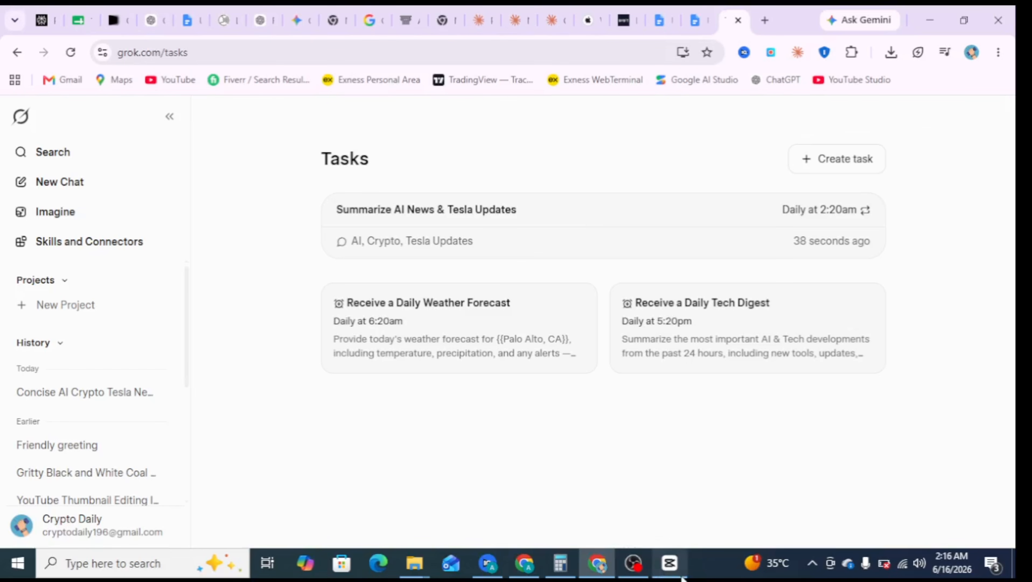
pyautogui.click(633, 562)
pyautogui.click(896, 424)
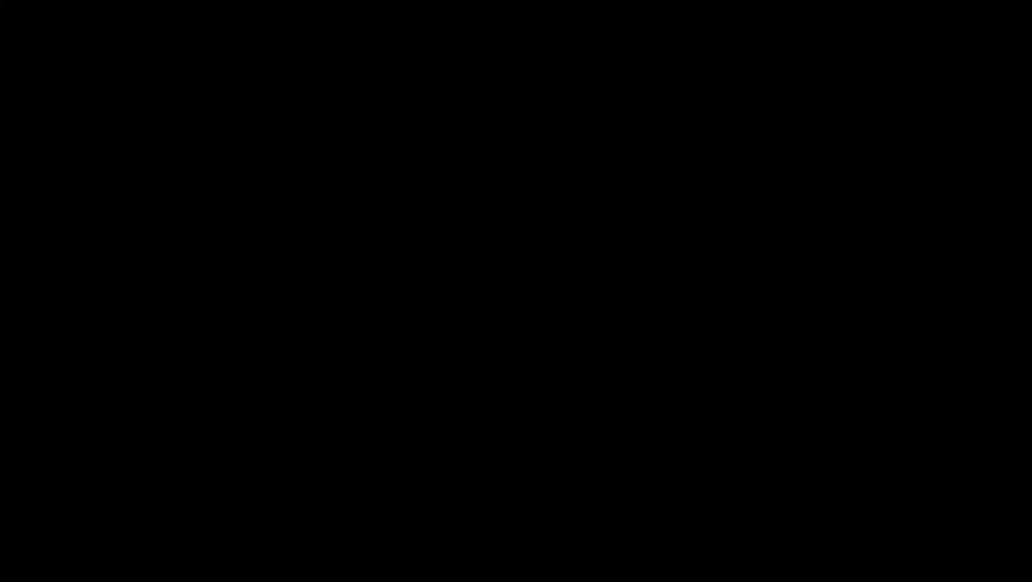